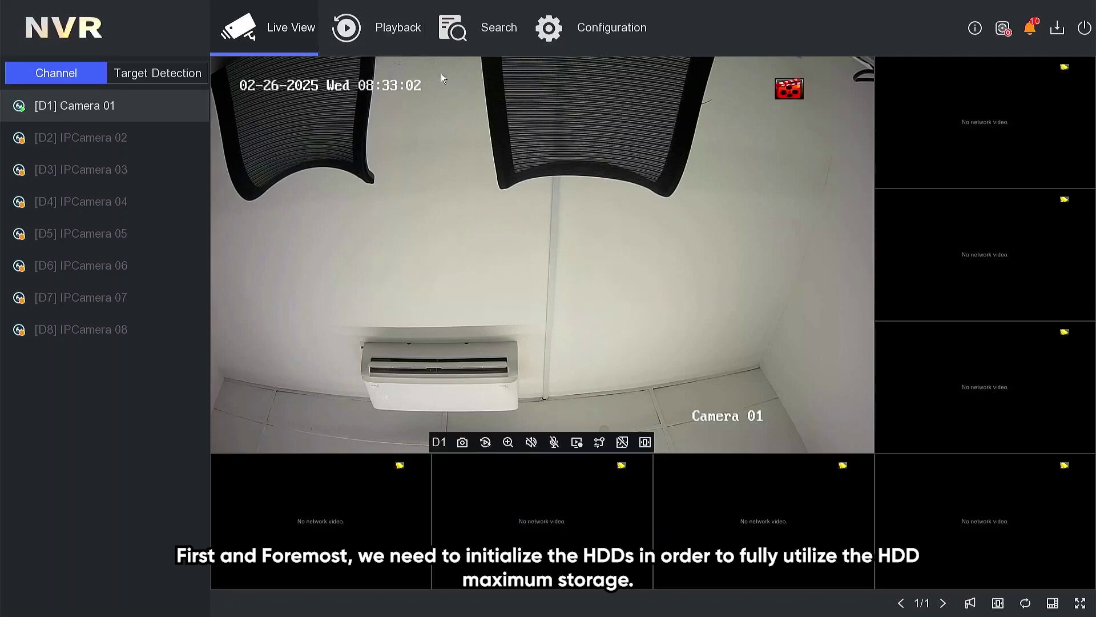
- Open the Record > Storage HDD list and select both hard drives
{"action": "left_click", "coordinate": [557, 40]}
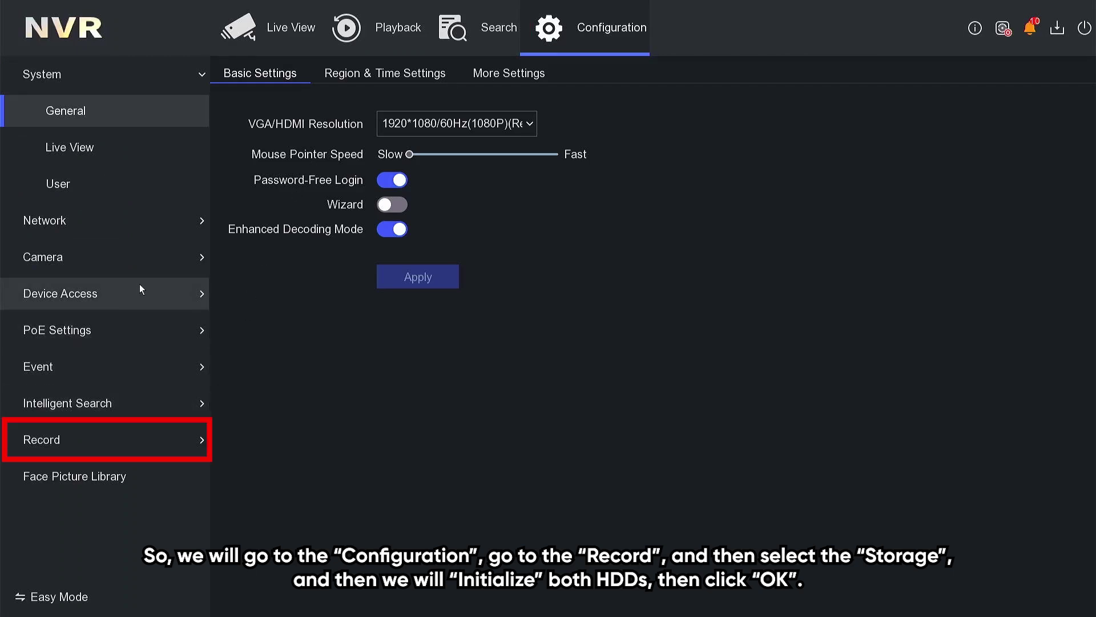
{"action": "left_click", "coordinate": [152, 441]}
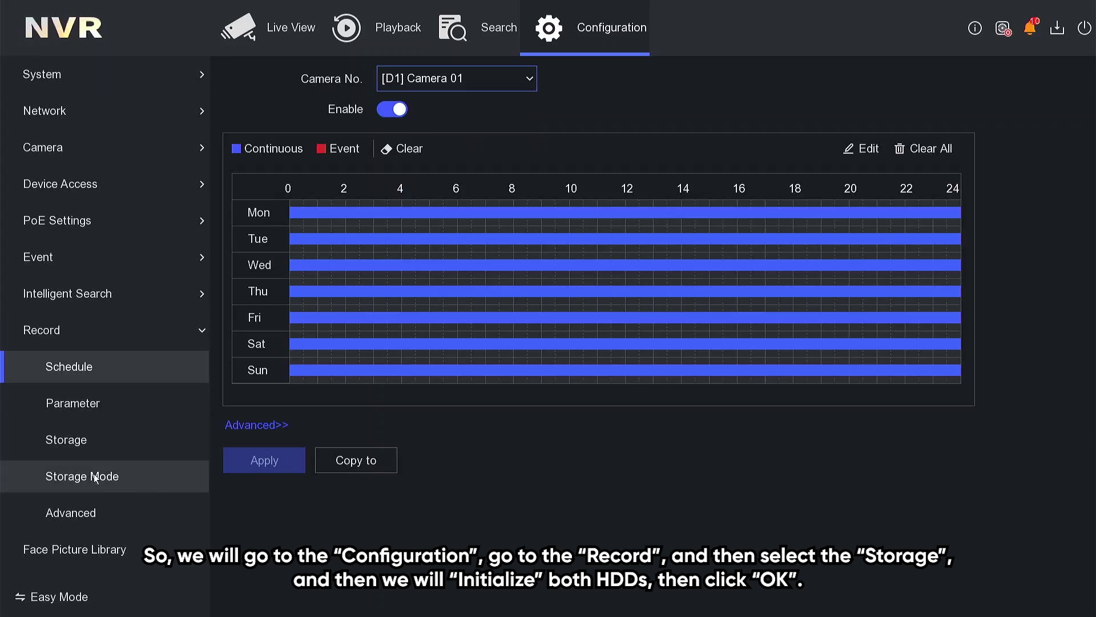
{"action": "left_click", "coordinate": [86, 447]}
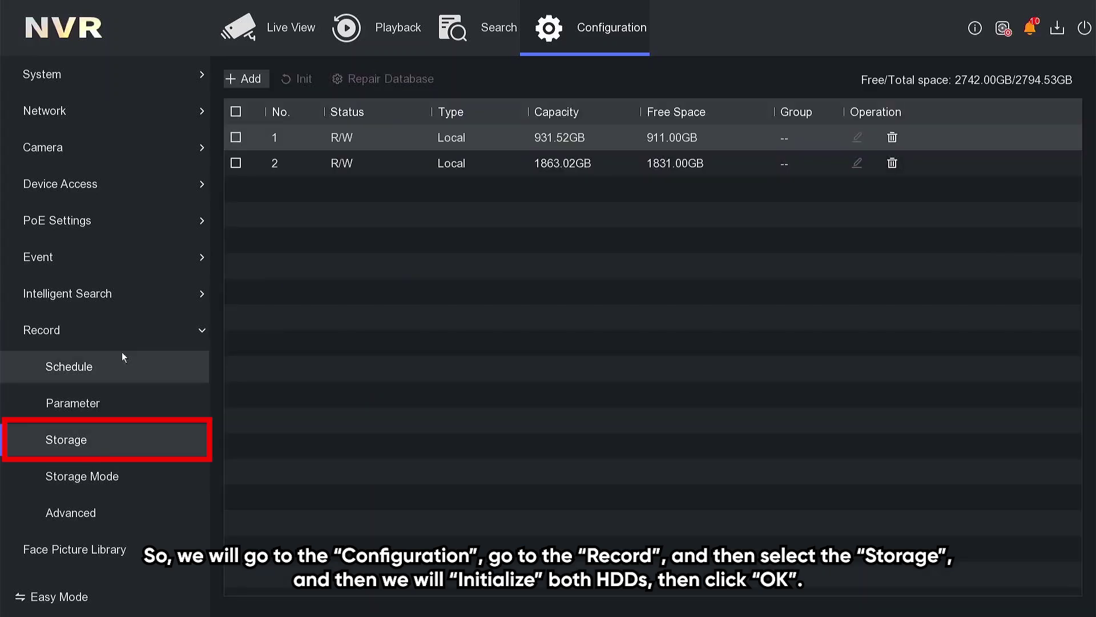
{"action": "left_click", "coordinate": [236, 113]}
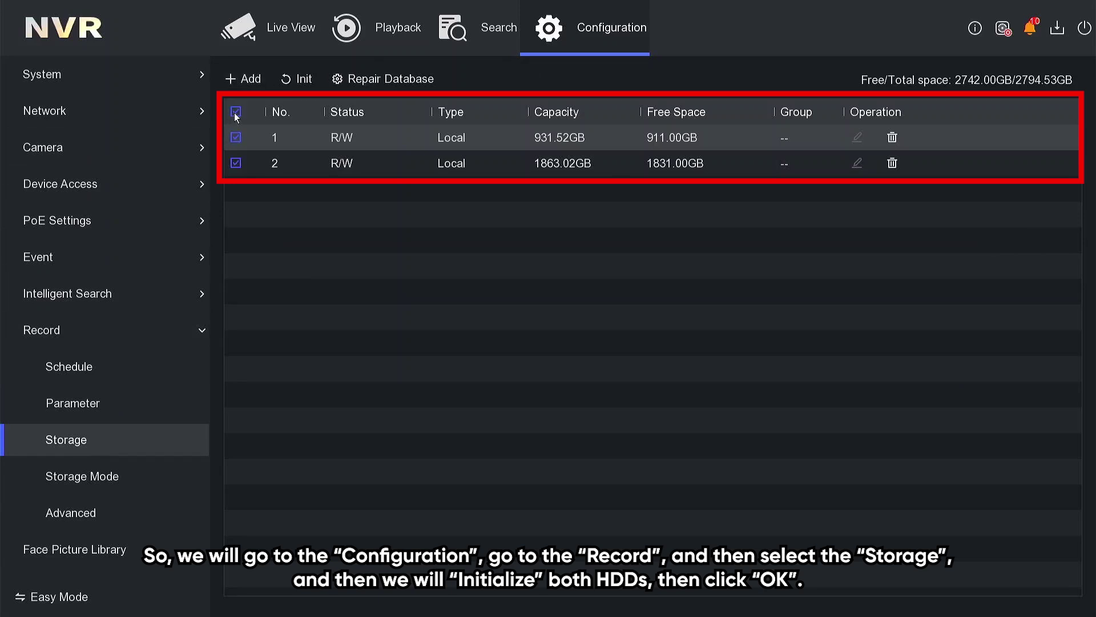
- Initialize both HDDs, accepting the data-erase warning and entering the admin password
{"action": "left_click", "coordinate": [287, 84]}
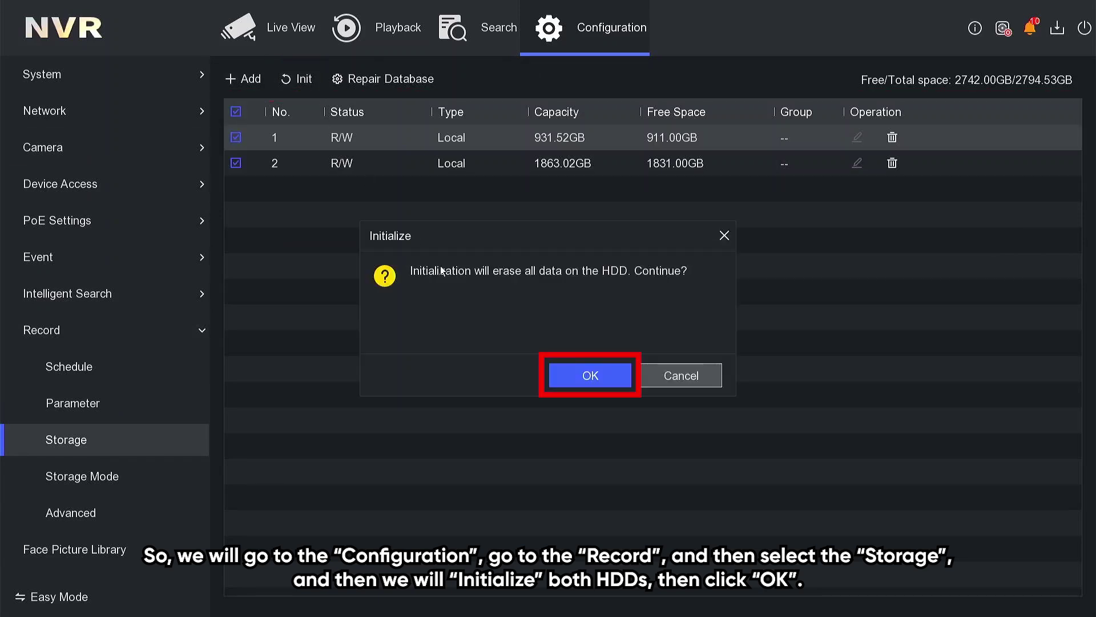
{"action": "left_click", "coordinate": [581, 386]}
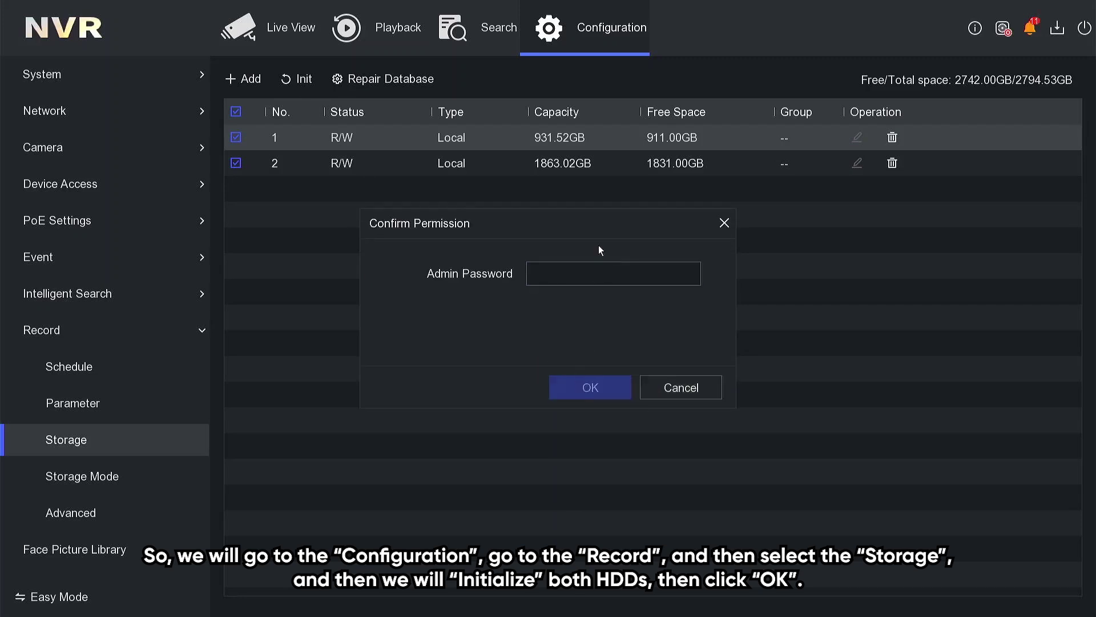
{"action": "left_click", "coordinate": [600, 266]}
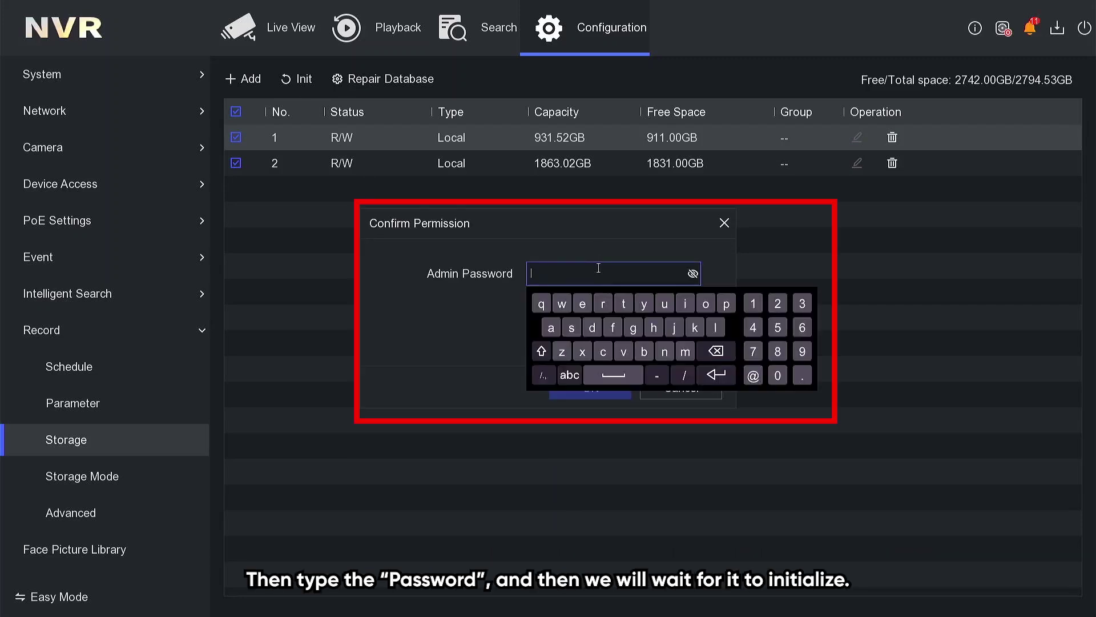
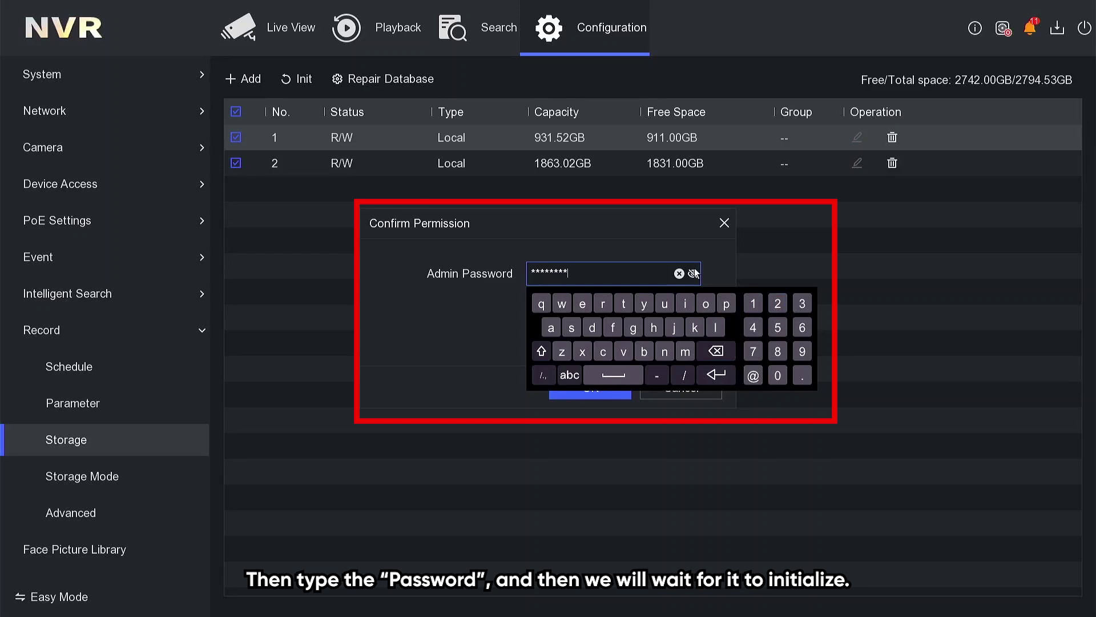
{"action": "left_click", "coordinate": [693, 274]}
{"action": "left_click", "coordinate": [626, 394]}
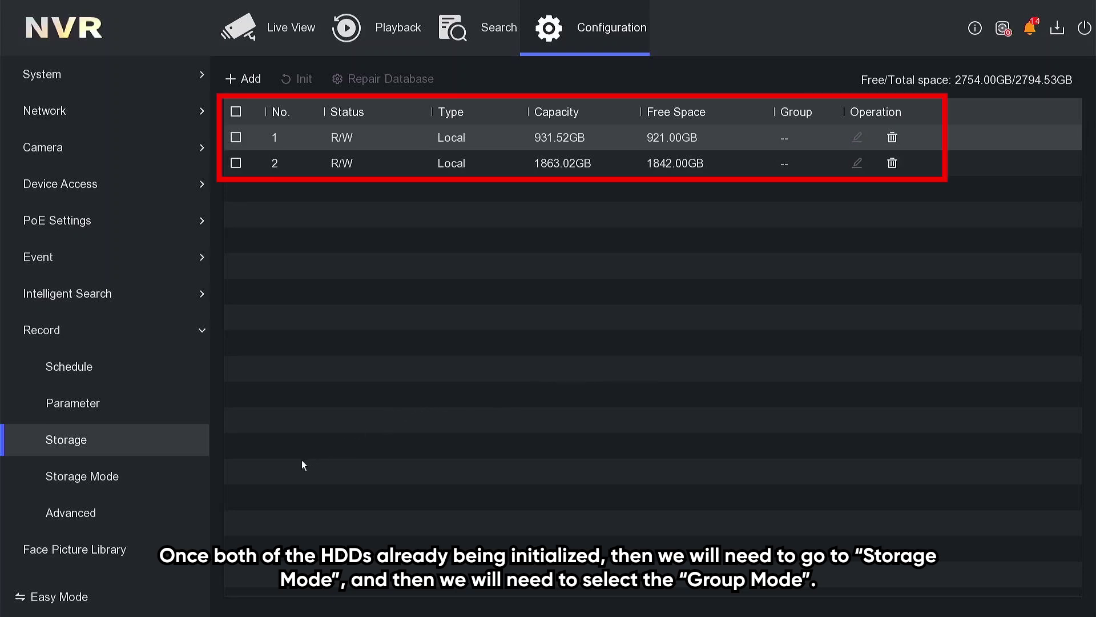
- Switch storage mode to Group, with HDD Group 1 recording IP cameras D1–D8, then apply and reboot
{"action": "left_click", "coordinate": [138, 475]}
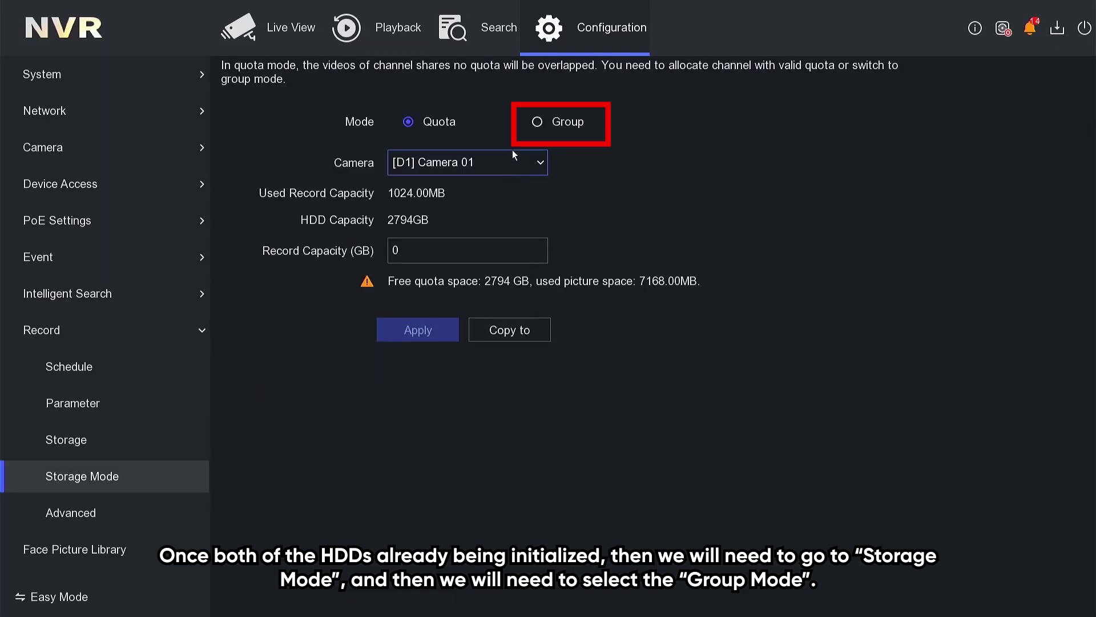
{"action": "left_click", "coordinate": [537, 122]}
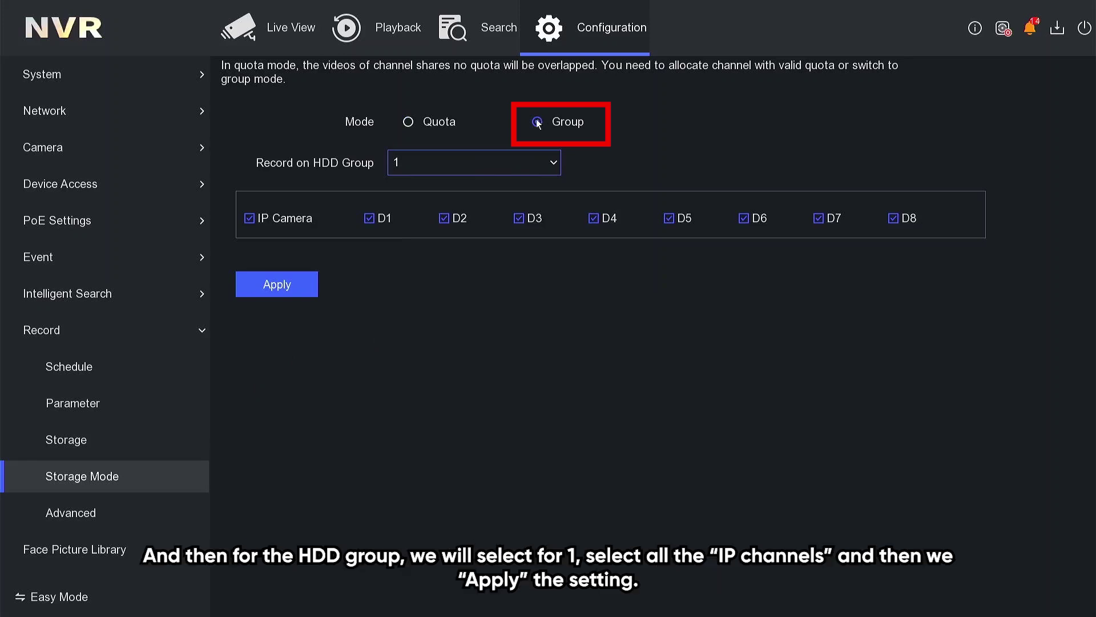
{"action": "left_click", "coordinate": [449, 163]}
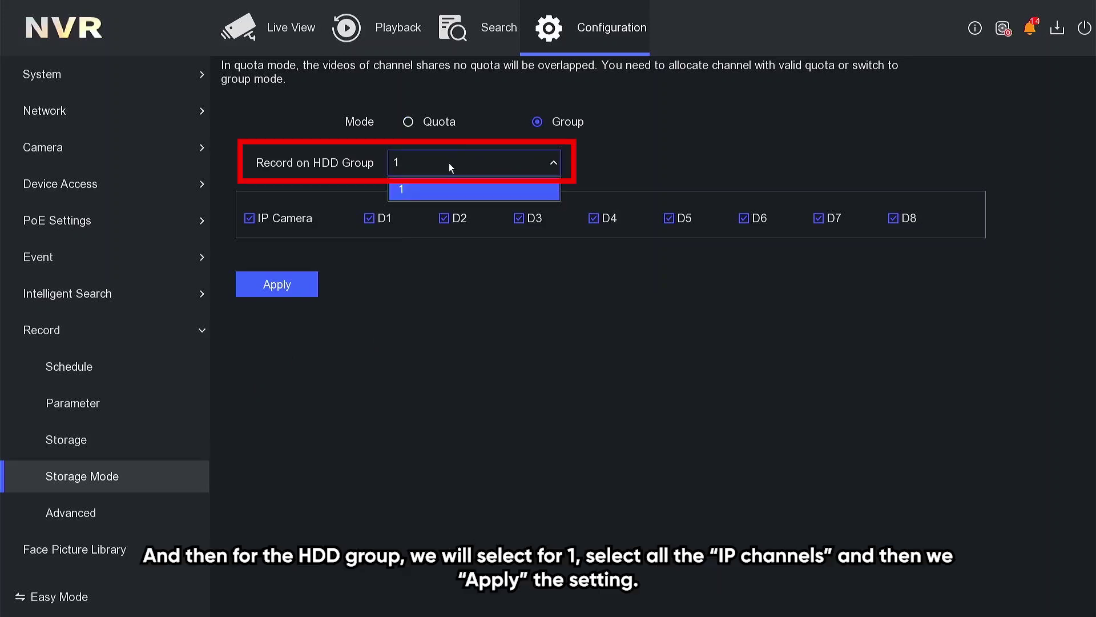
{"action": "left_click", "coordinate": [448, 163]}
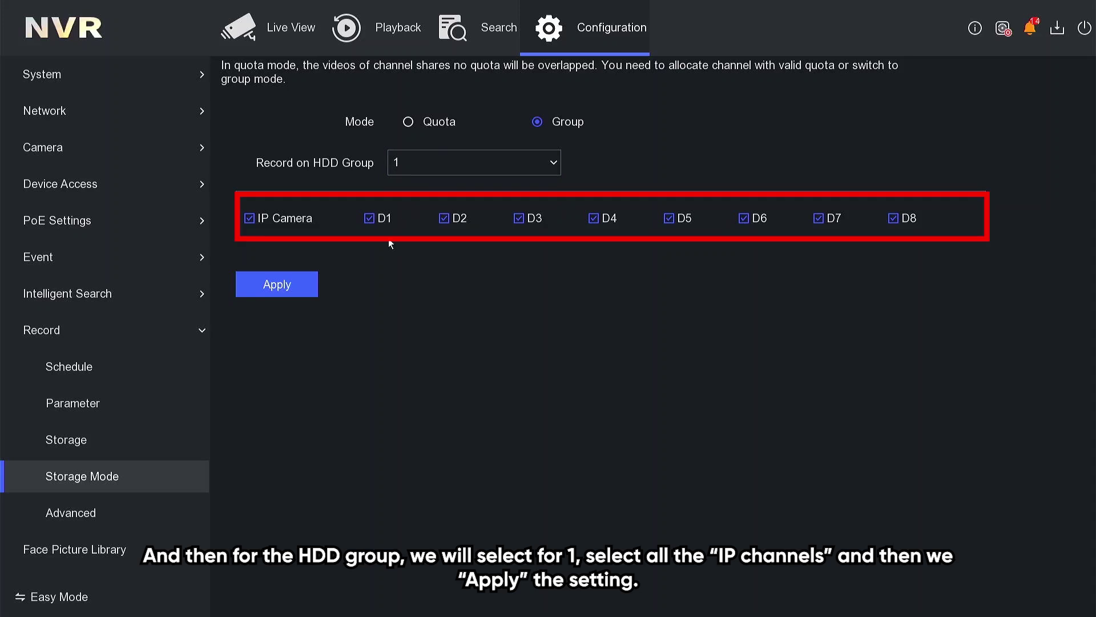
{"action": "left_click", "coordinate": [316, 290]}
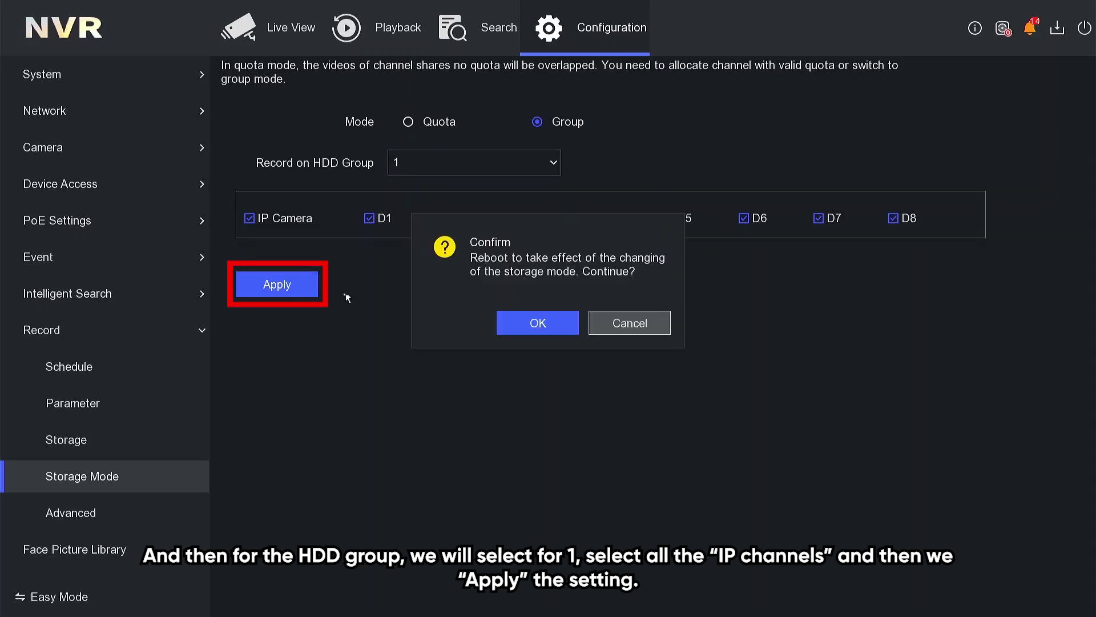
{"action": "left_click", "coordinate": [512, 331]}
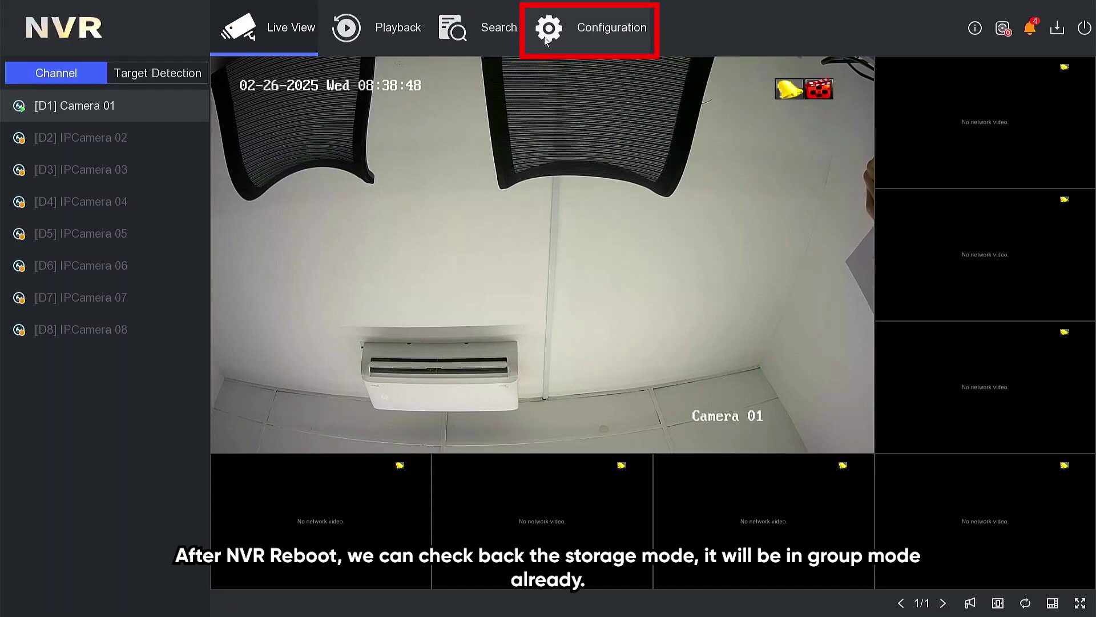
- After the reboot, confirm Storage Mode reads Group and view both disks in group 1
{"action": "left_click", "coordinate": [565, 37]}
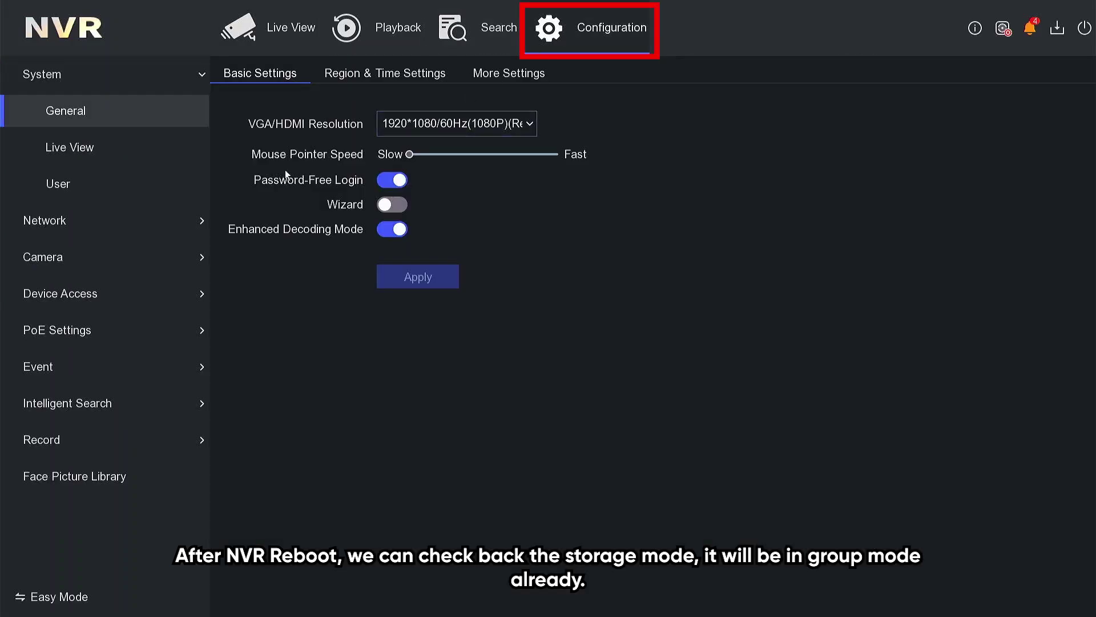
{"action": "left_click", "coordinate": [152, 437]}
{"action": "left_click", "coordinate": [135, 484]}
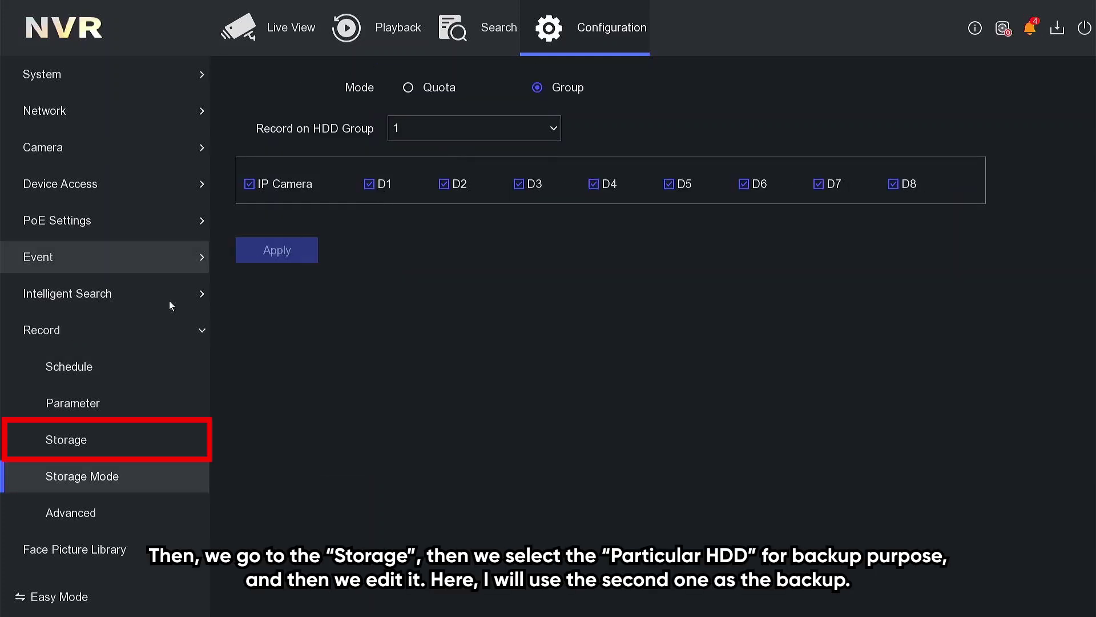
{"action": "left_click", "coordinate": [113, 440]}
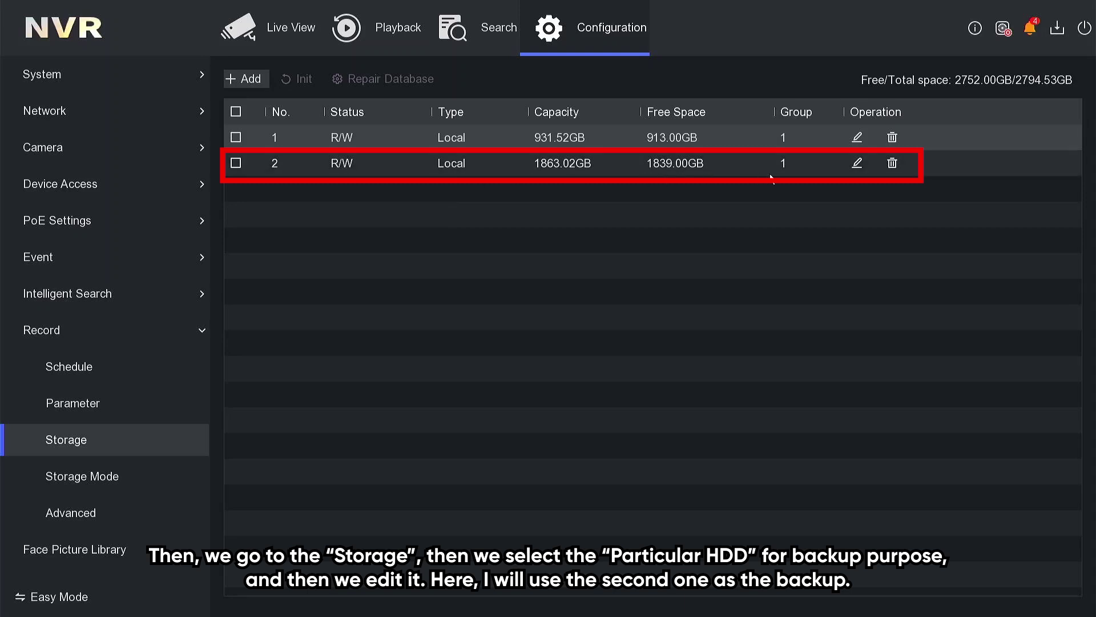
- Set HDD 2's property to Redundancy in Group 1 and save it
{"action": "left_click", "coordinate": [857, 165]}
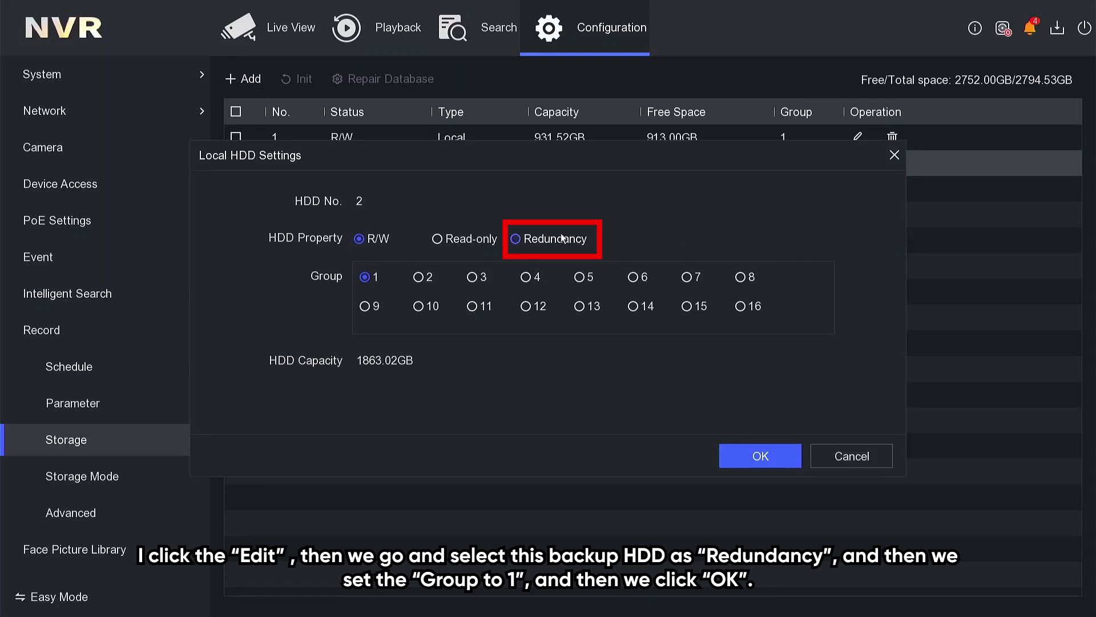
{"action": "left_click", "coordinate": [515, 239]}
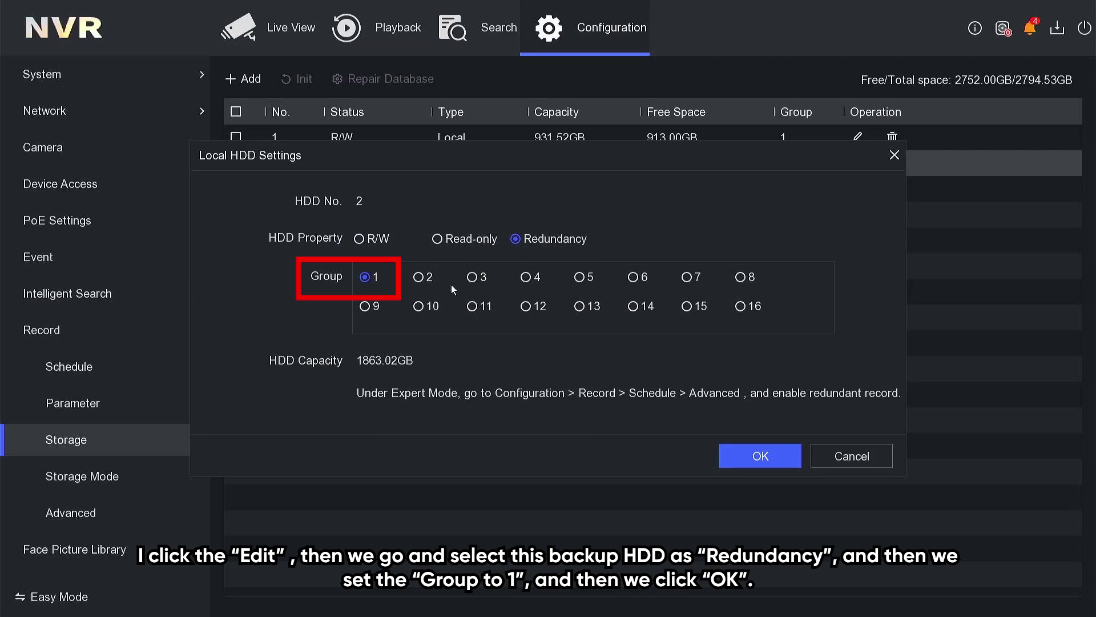
{"action": "left_click", "coordinate": [755, 462]}
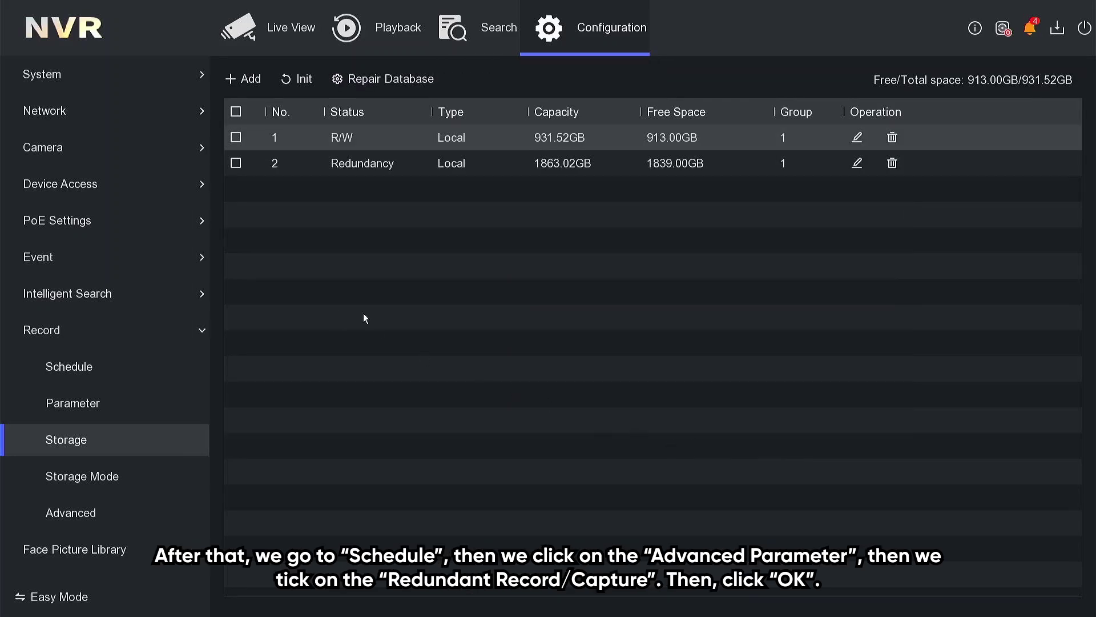
- Enable Redundant Record/Capture in Camera 01's advanced recording schedule parameters
{"action": "left_click", "coordinate": [121, 367]}
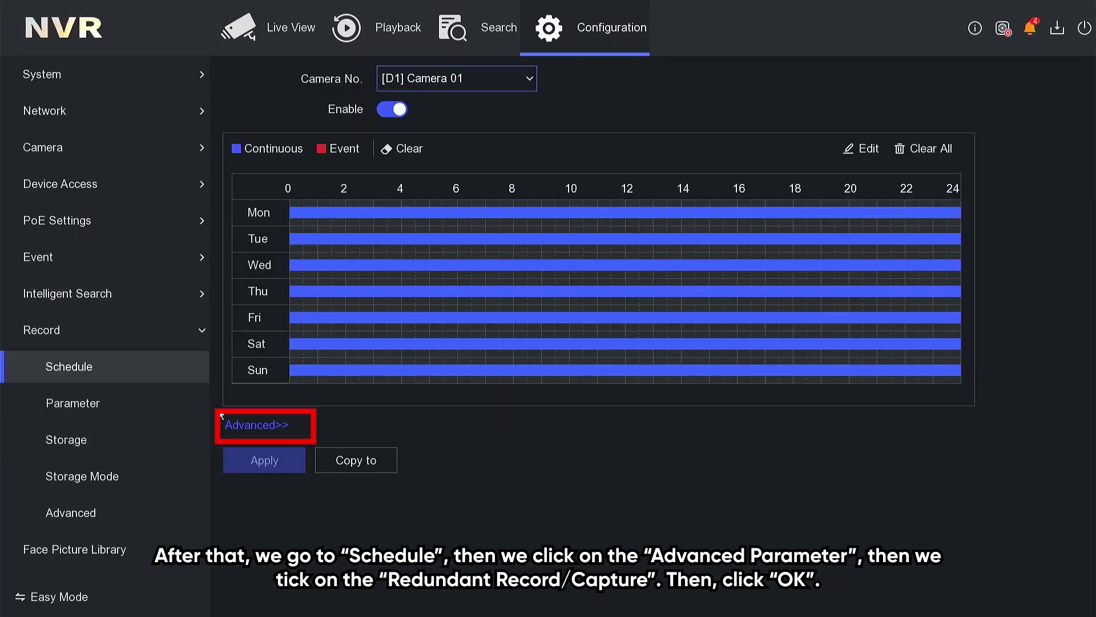
{"action": "left_click", "coordinate": [247, 423]}
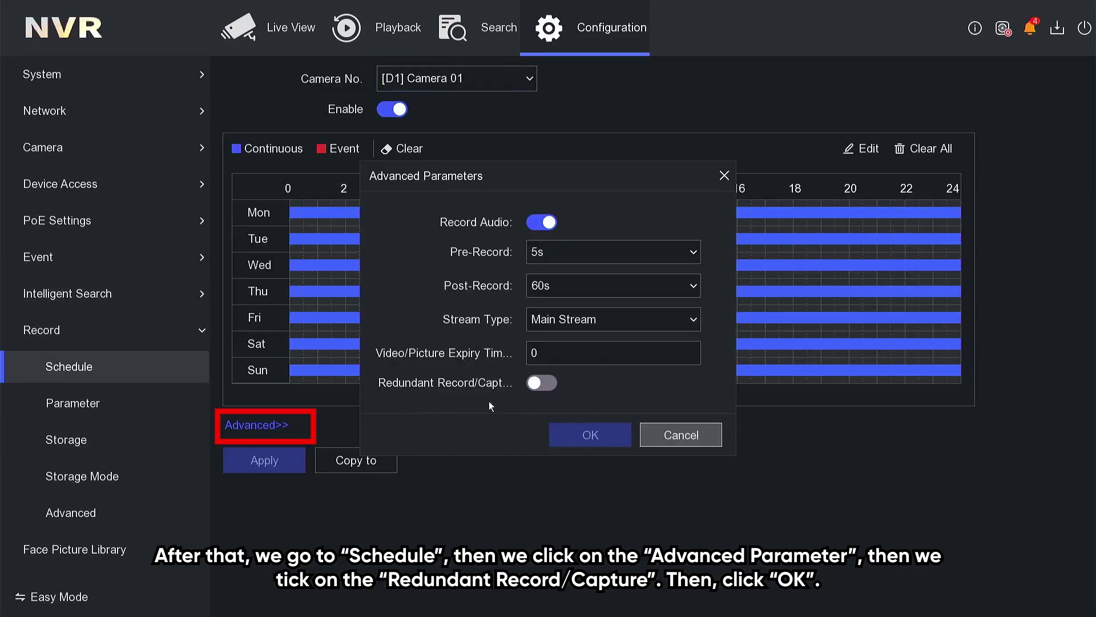
{"action": "left_click", "coordinate": [539, 388]}
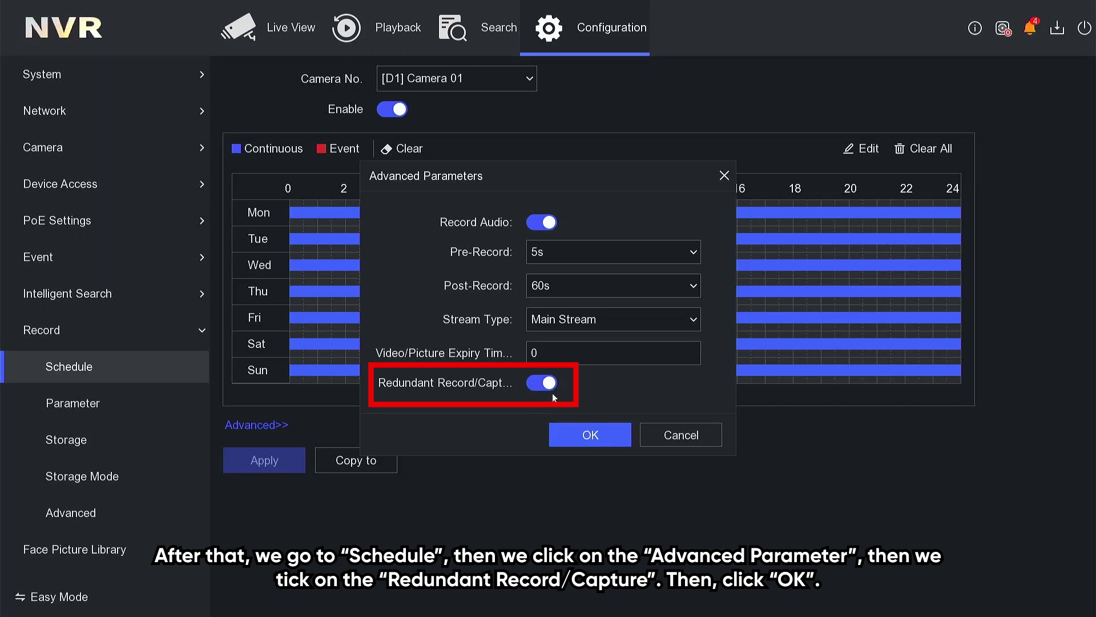
{"action": "left_click", "coordinate": [589, 428]}
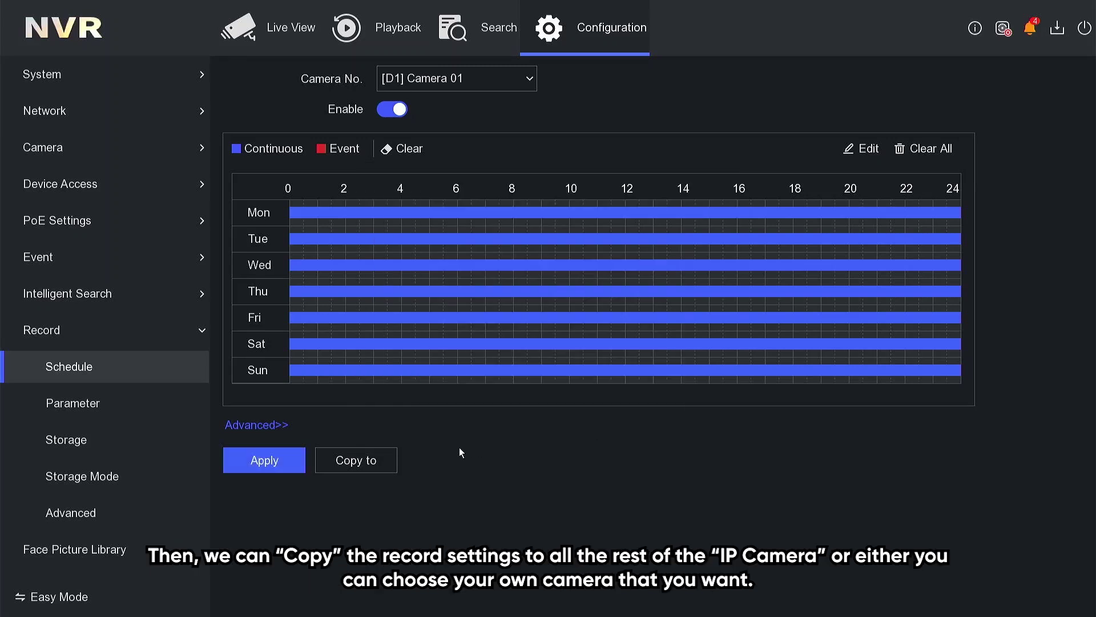
- Copy Camera 01's recording schedule to all IP cameras D2–D8 and apply it
{"action": "left_click", "coordinate": [377, 461]}
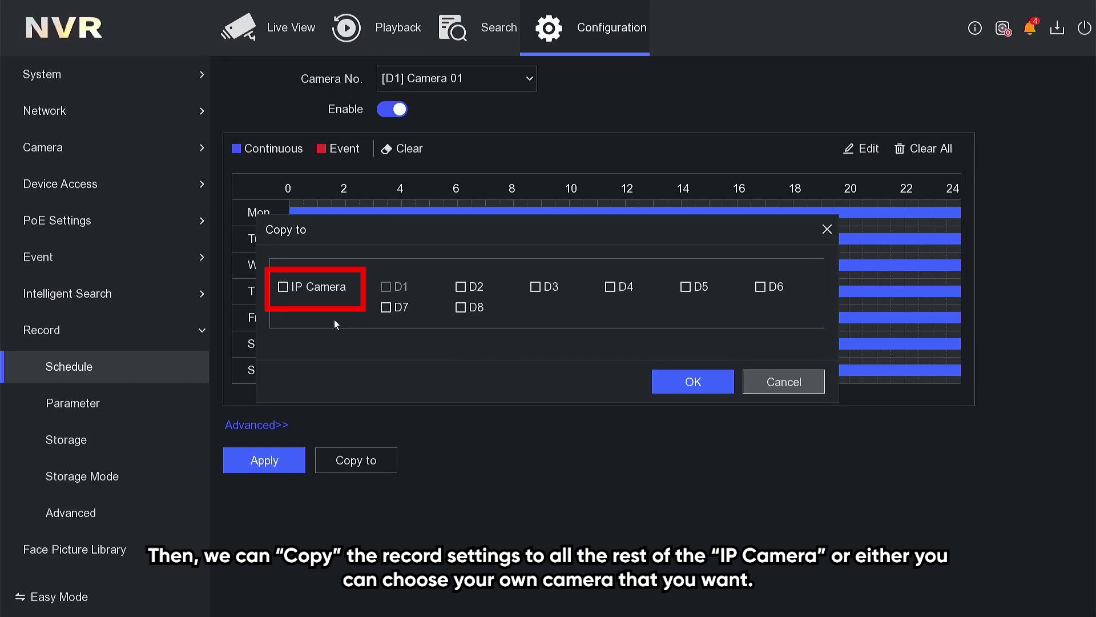
{"action": "left_click", "coordinate": [294, 299]}
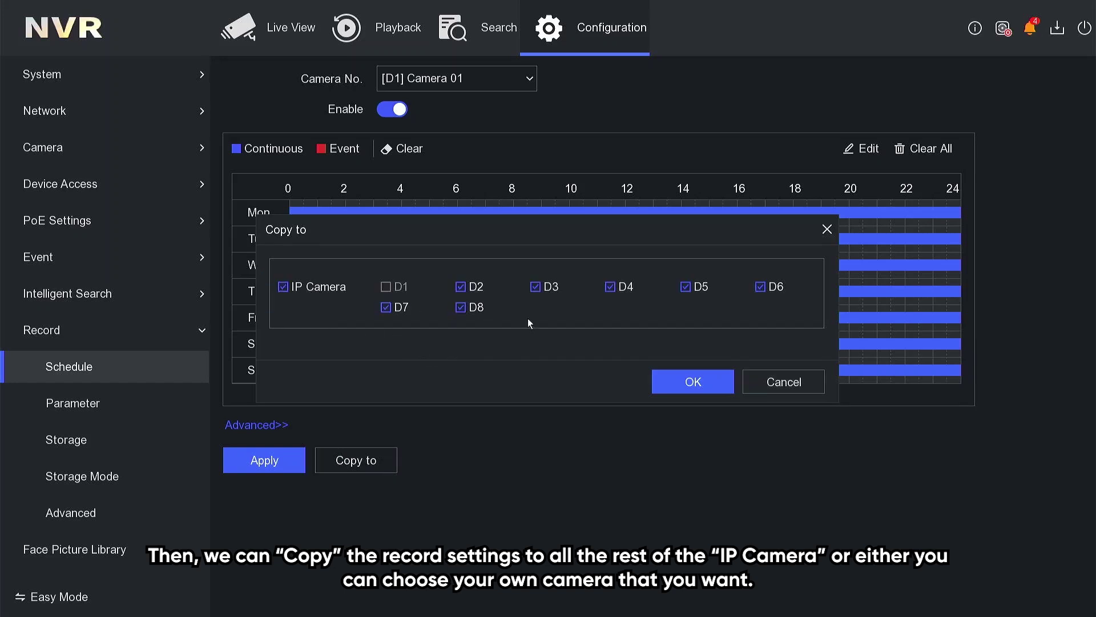
{"action": "left_click", "coordinate": [695, 381]}
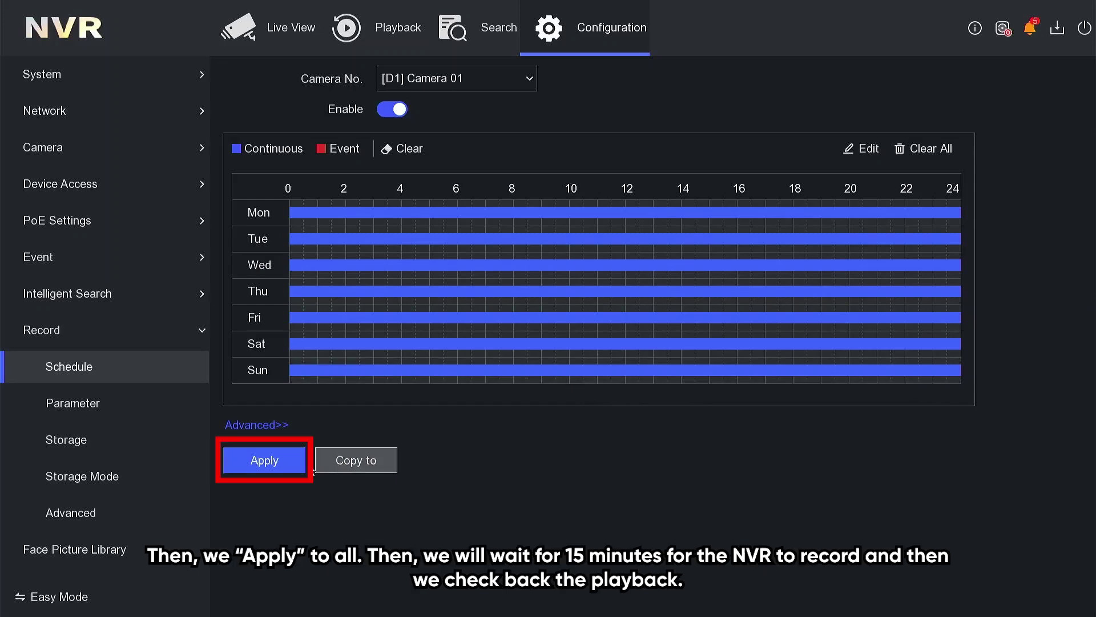
{"action": "left_click", "coordinate": [284, 462]}
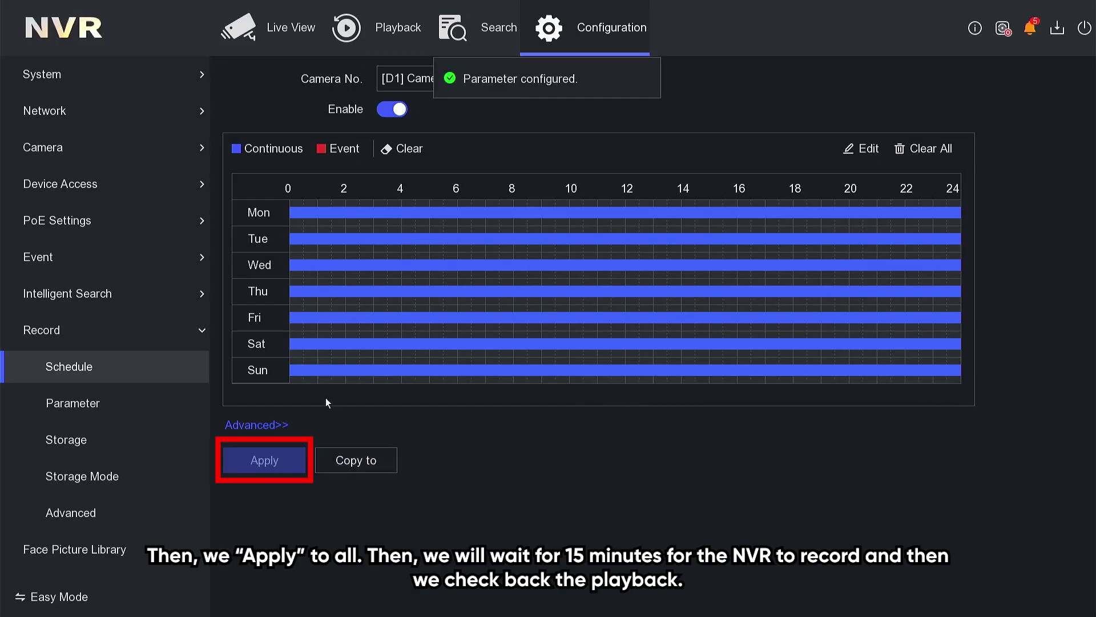
- Verify IPCamera 03 has redundant recording enabled, then return to live view
{"action": "left_click", "coordinate": [427, 79]}
{"action": "left_click", "coordinate": [434, 146]}
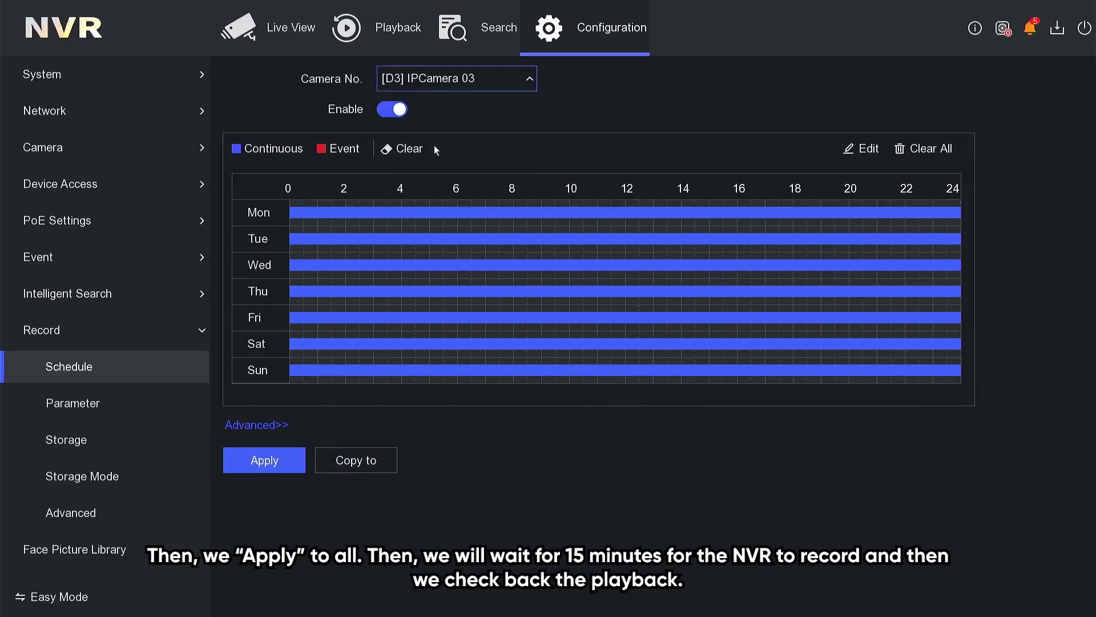
{"action": "left_click", "coordinate": [272, 425]}
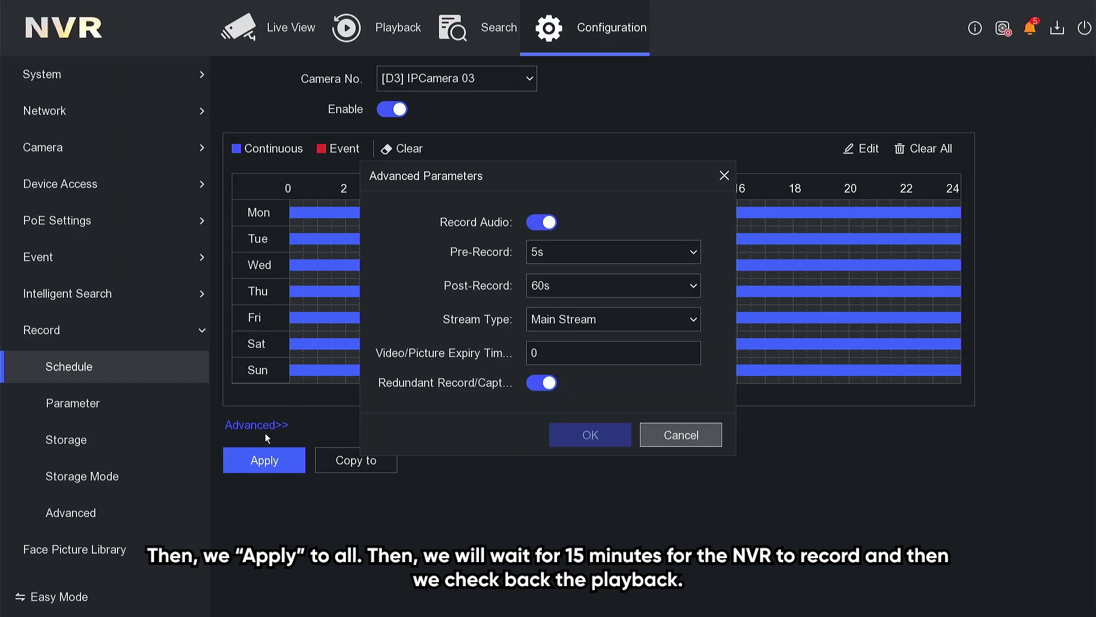
{"action": "left_click", "coordinate": [687, 444]}
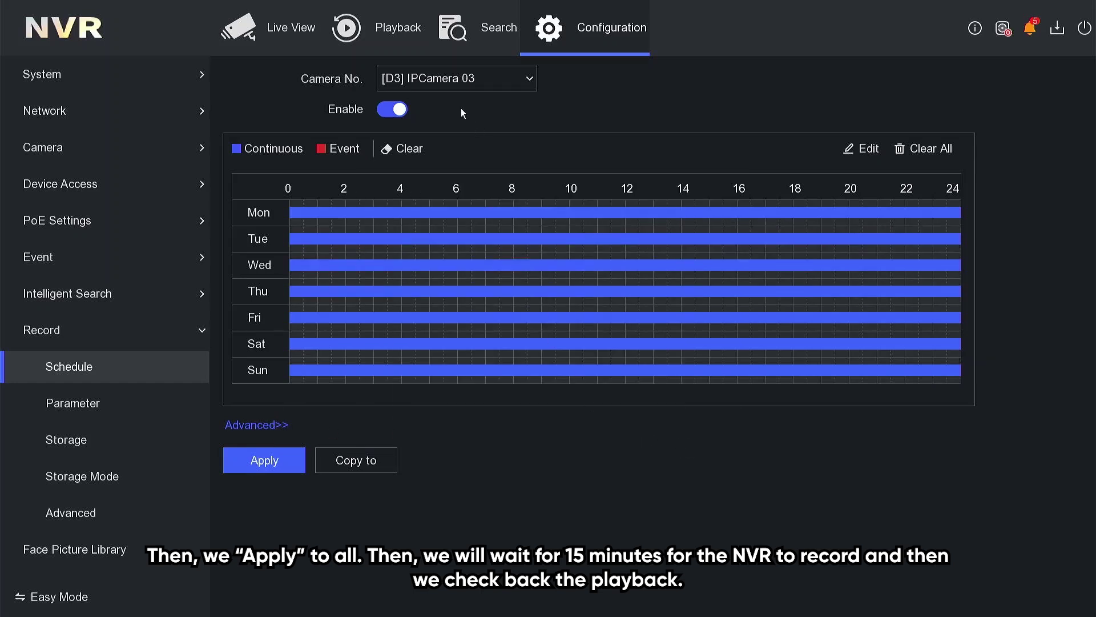
{"action": "left_click", "coordinate": [304, 27]}
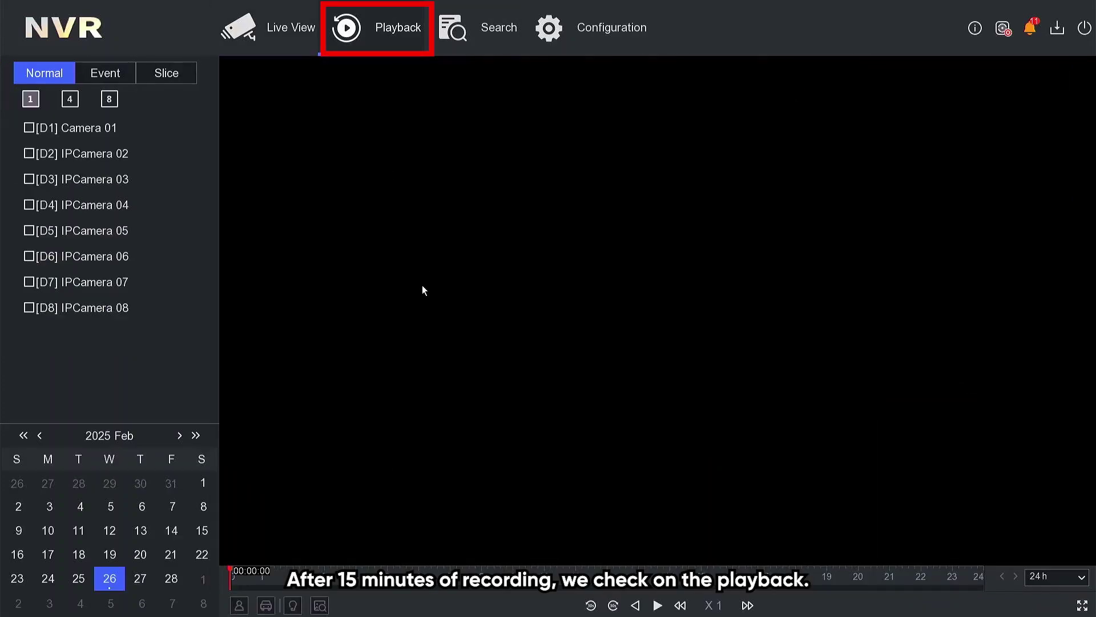
- Play back Camera 01's recorded footage from 26 February 2025
{"action": "left_click", "coordinate": [81, 127]}
{"action": "left_click", "coordinate": [504, 591]}
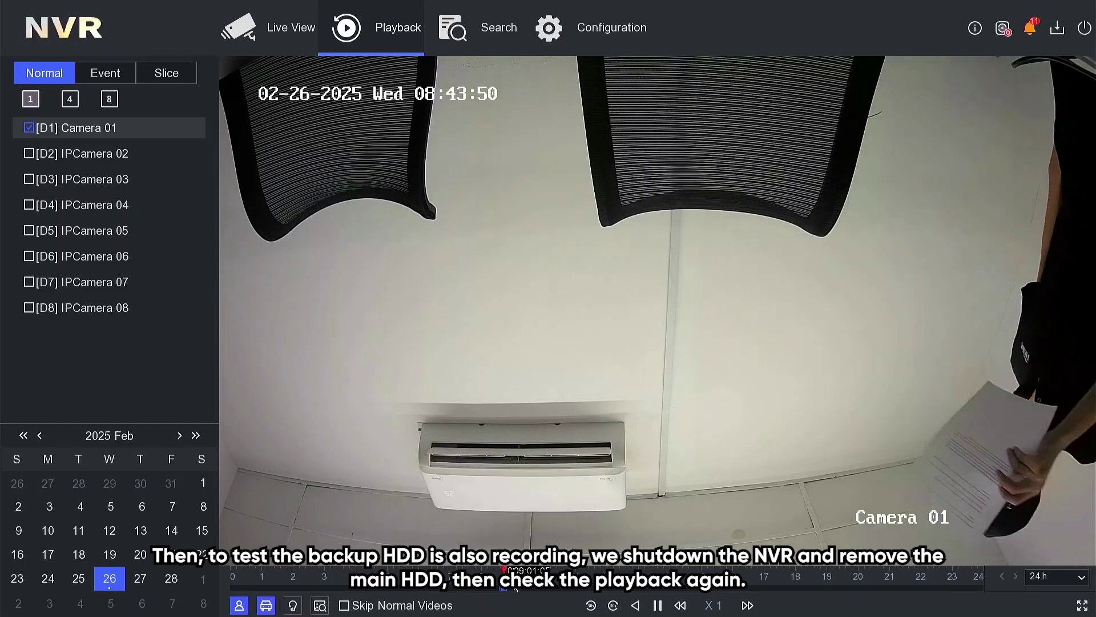
- Shut down the NVR from the power menu
{"action": "left_click", "coordinate": [1085, 27]}
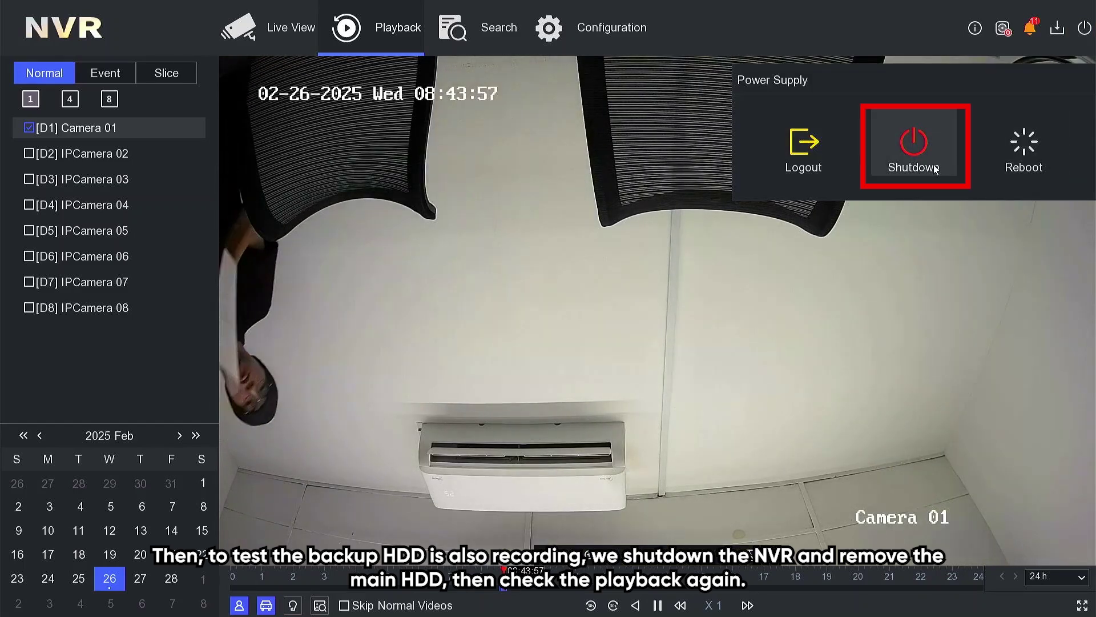
{"action": "left_click", "coordinate": [910, 142]}
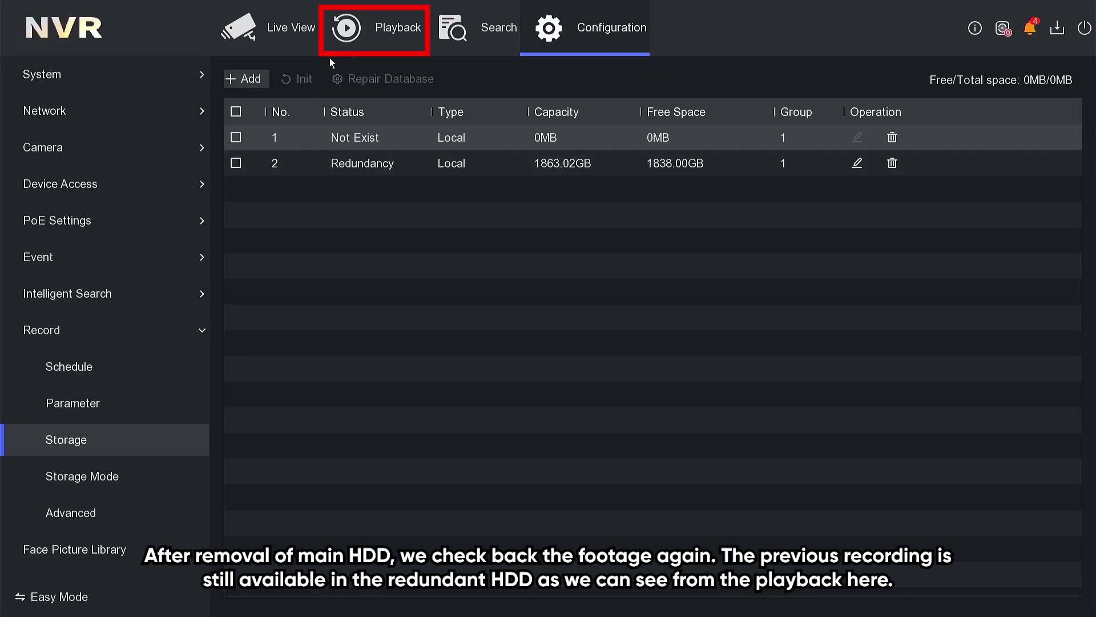
- Open Playback to check Camera 01's recordings on the redundancy disk
{"action": "left_click", "coordinate": [368, 25]}
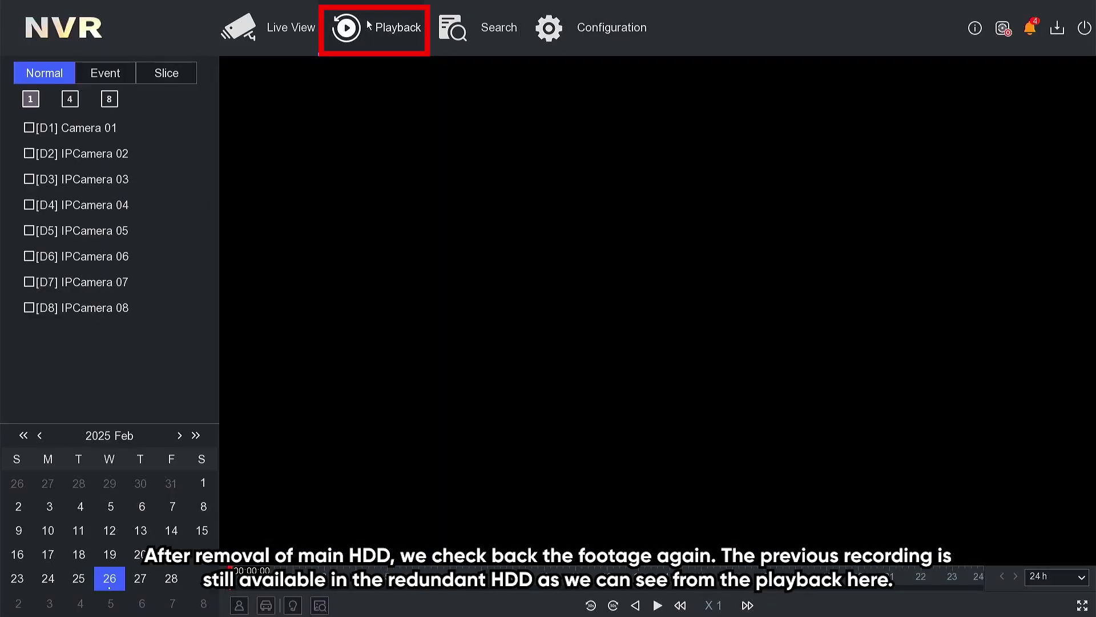